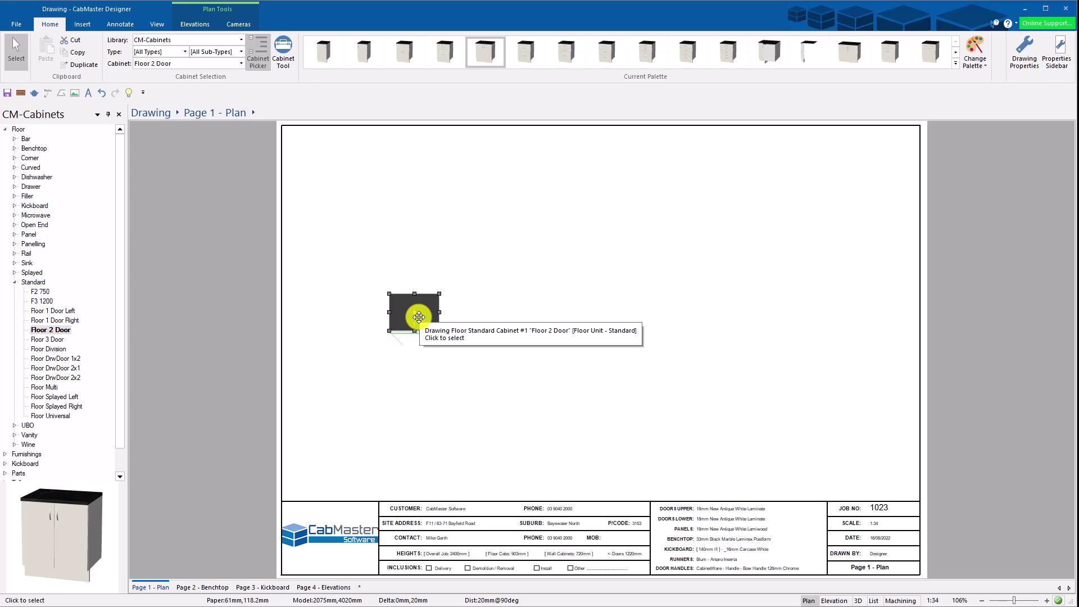
# Open the Floor 2 Door cabinet's properties window and move it up and left.
pyautogui.click(419, 318)
pyautogui.doubleClick(419, 317)
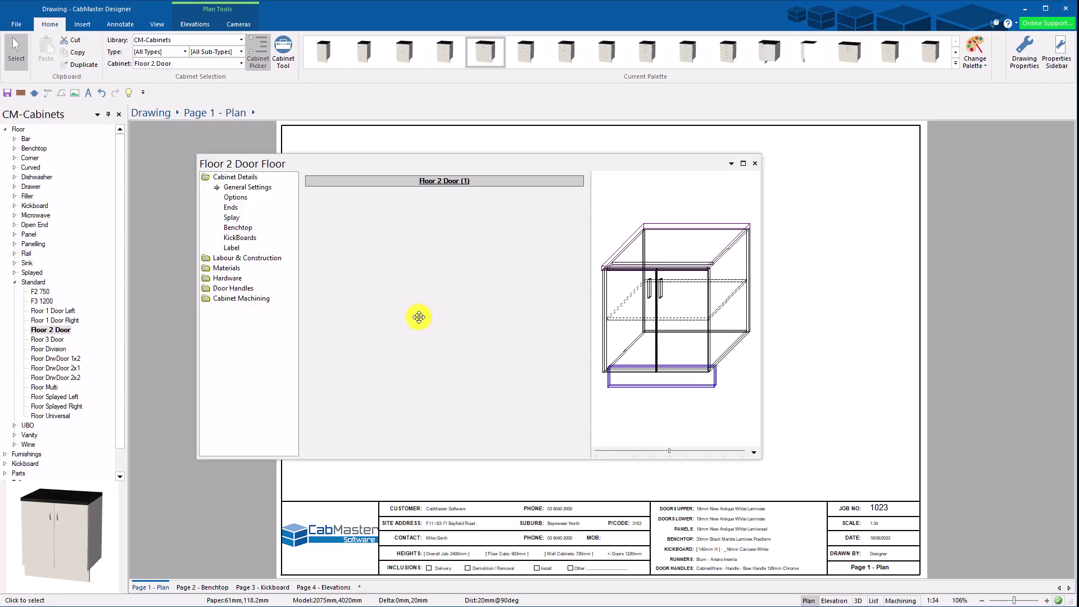
pyautogui.moveTo(499, 160); pyautogui.dragTo(450, 135)
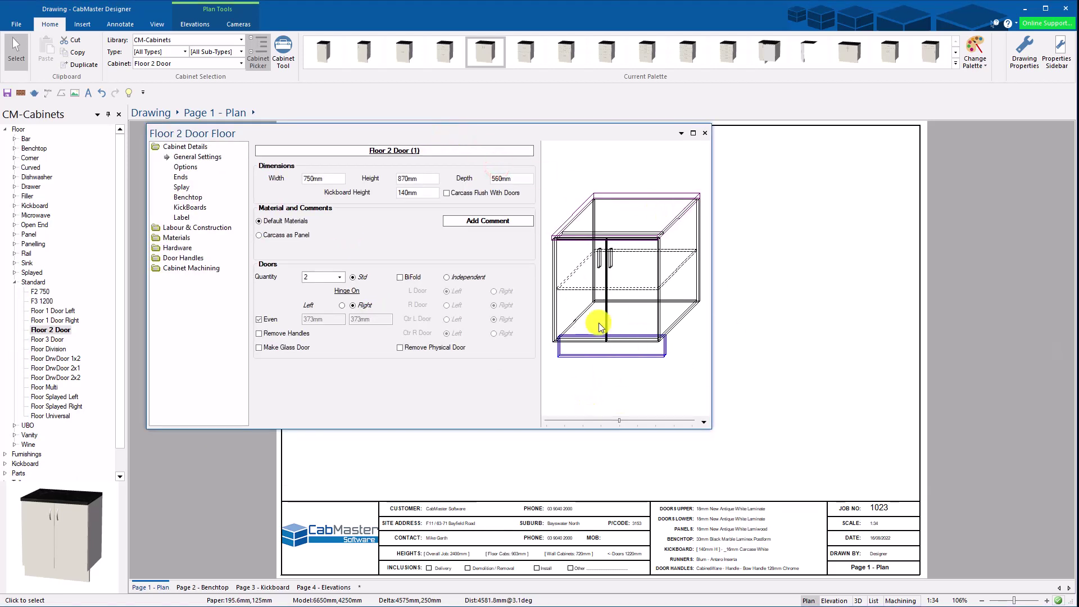
# Preview the End Left part in Cabinet Machining View and enlarge the window for a bigger preview.
pyautogui.click(181, 269)
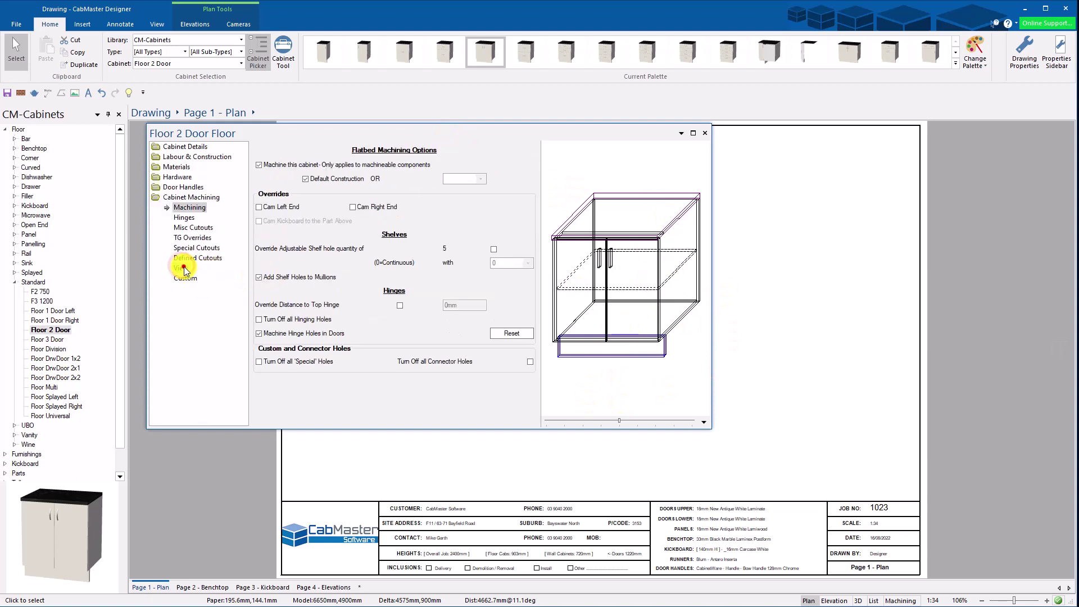
pyautogui.click(180, 268)
pyautogui.click(352, 176)
pyautogui.click(321, 222)
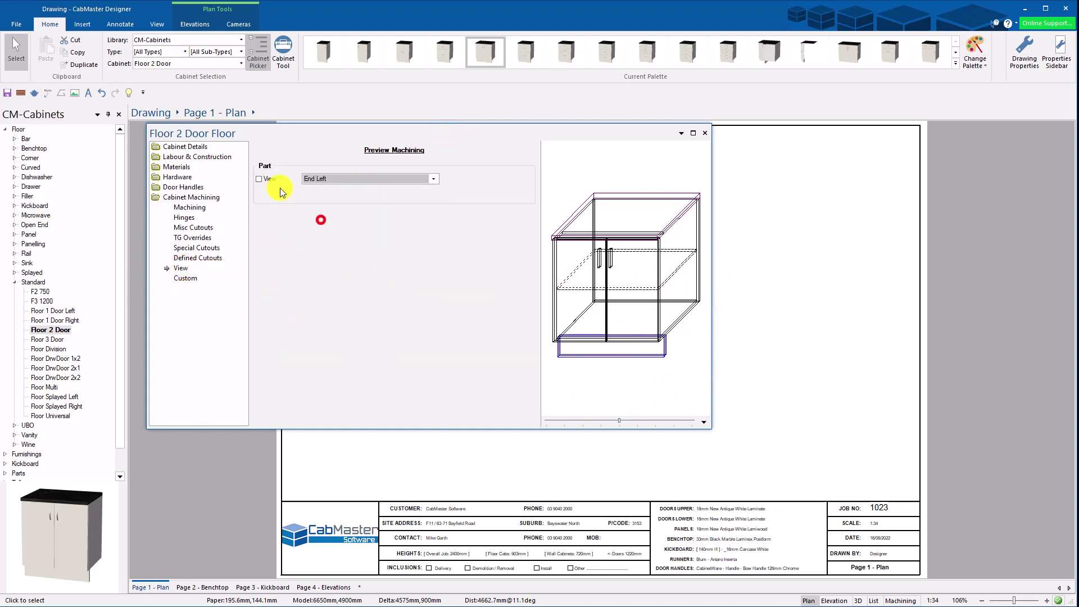
pyautogui.click(260, 179)
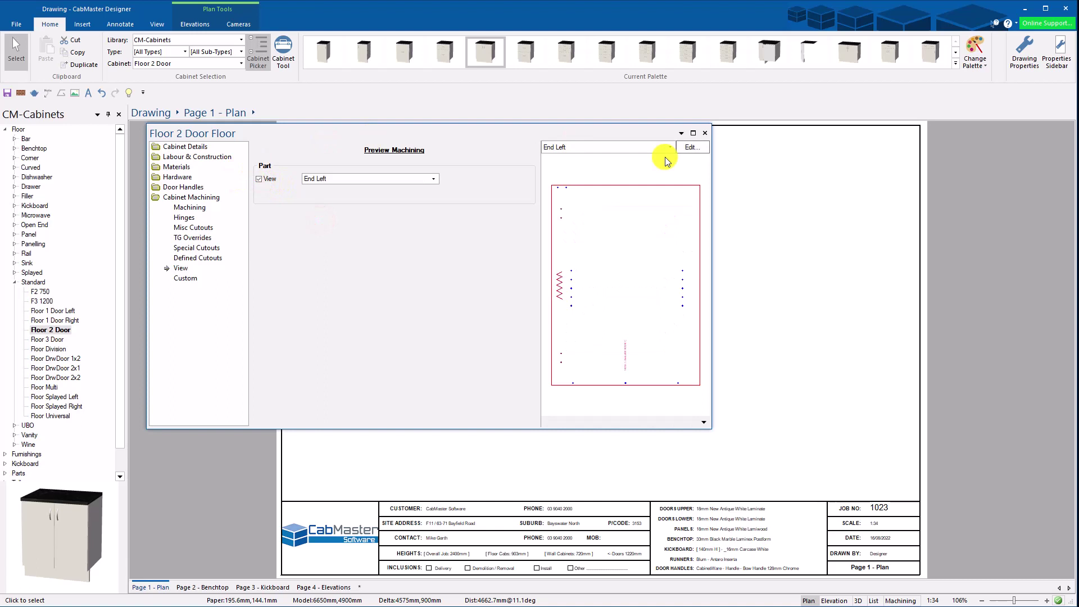
pyautogui.moveTo(712, 275)
pyautogui.mouseDown()
pyautogui.moveTo(776, 275)
pyautogui.moveTo(714, 275)
pyautogui.mouseUp()
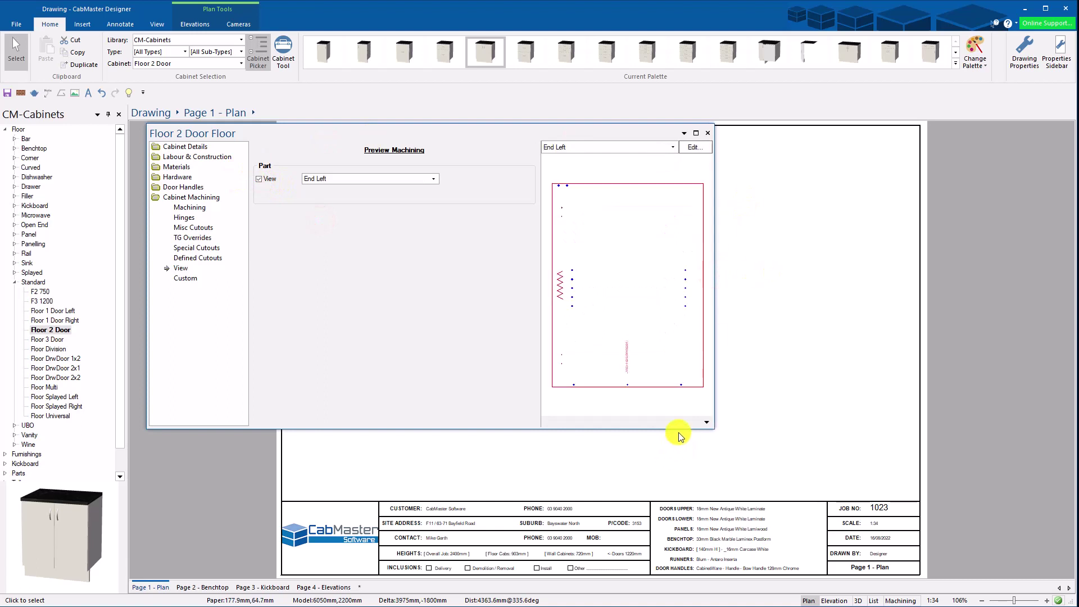
pyautogui.moveTo(679, 430); pyautogui.dragTo(679, 433)
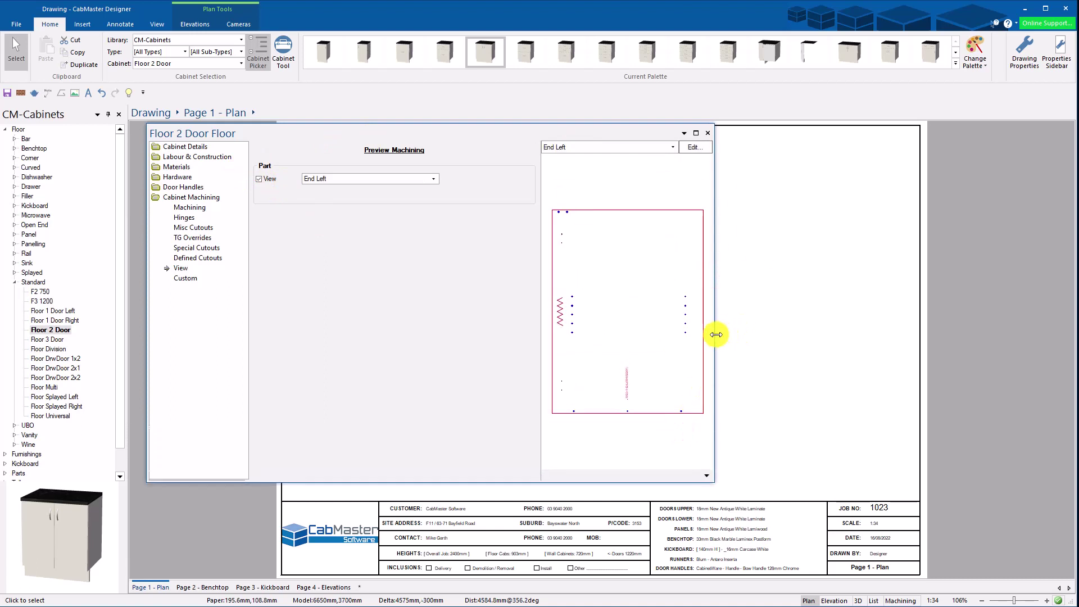
pyautogui.moveTo(716, 334); pyautogui.dragTo(827, 332)
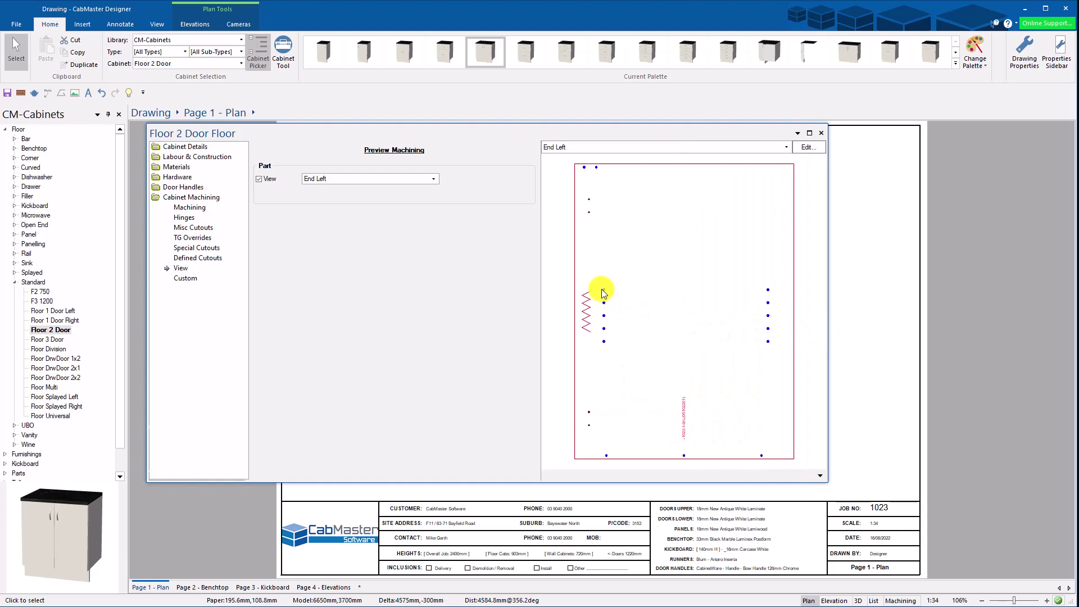
# Open End Left for editing and move three of its left shelf holes to the right.
pyautogui.click(619, 296)
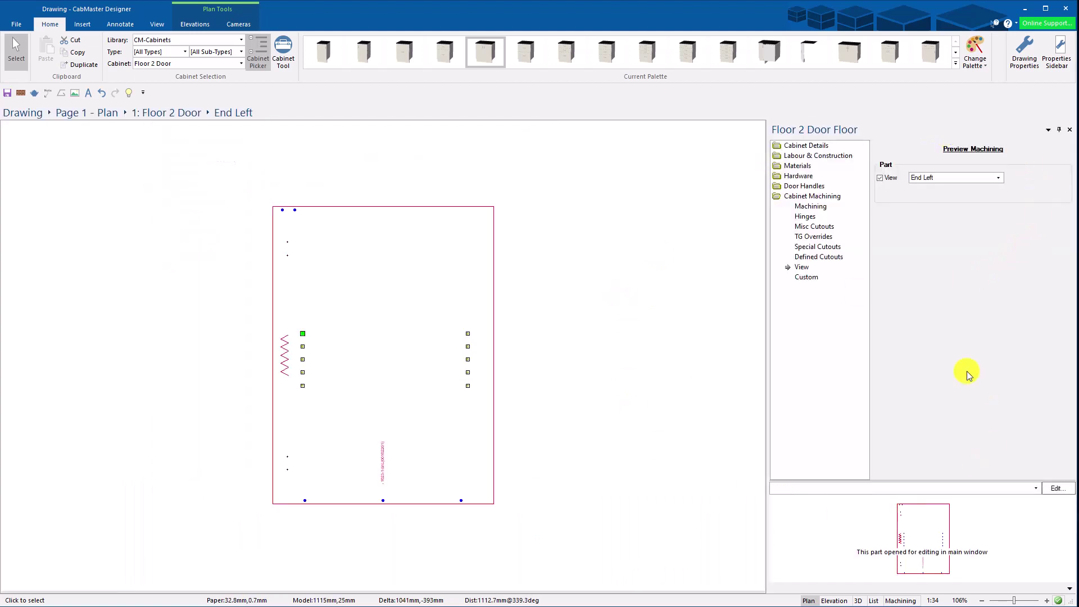
pyautogui.moveTo(923, 480); pyautogui.dragTo(923, 414)
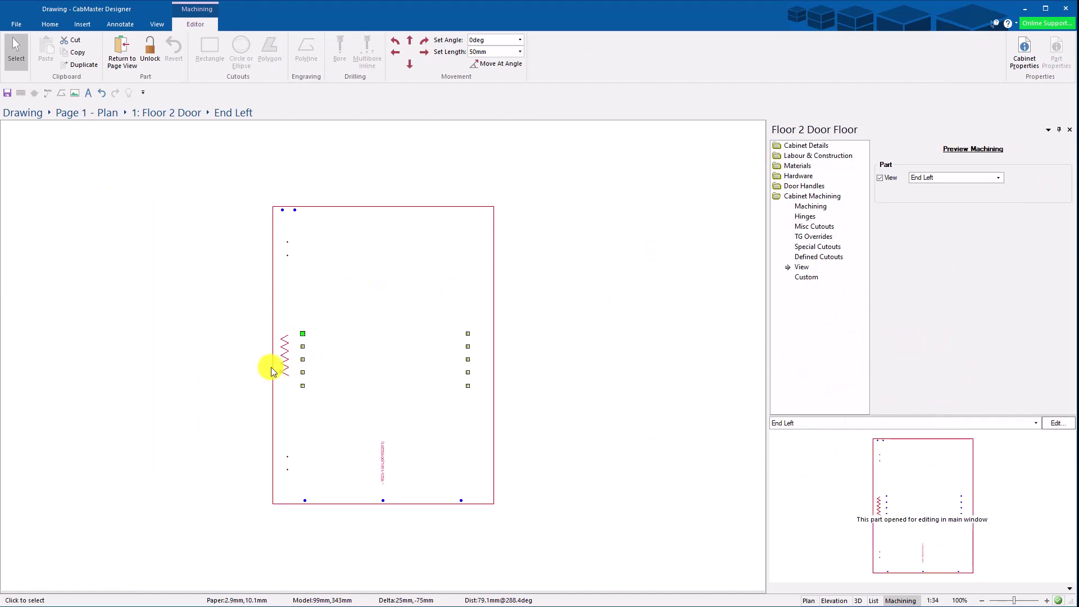
pyautogui.click(302, 333)
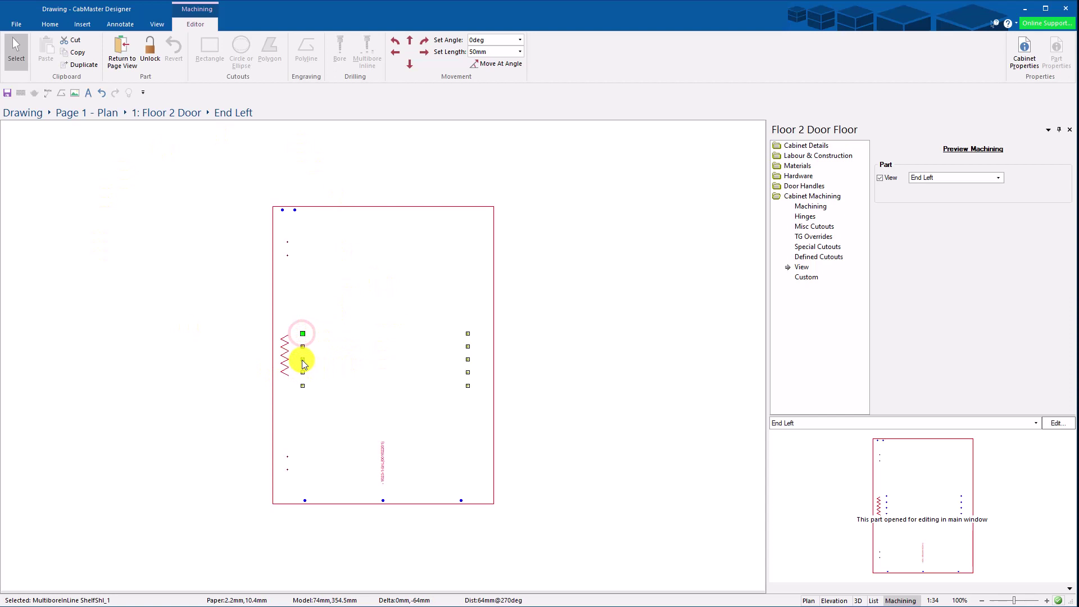
pyautogui.keyDown('ctrl'); pyautogui.click(302, 359); pyautogui.keyUp('ctrl')
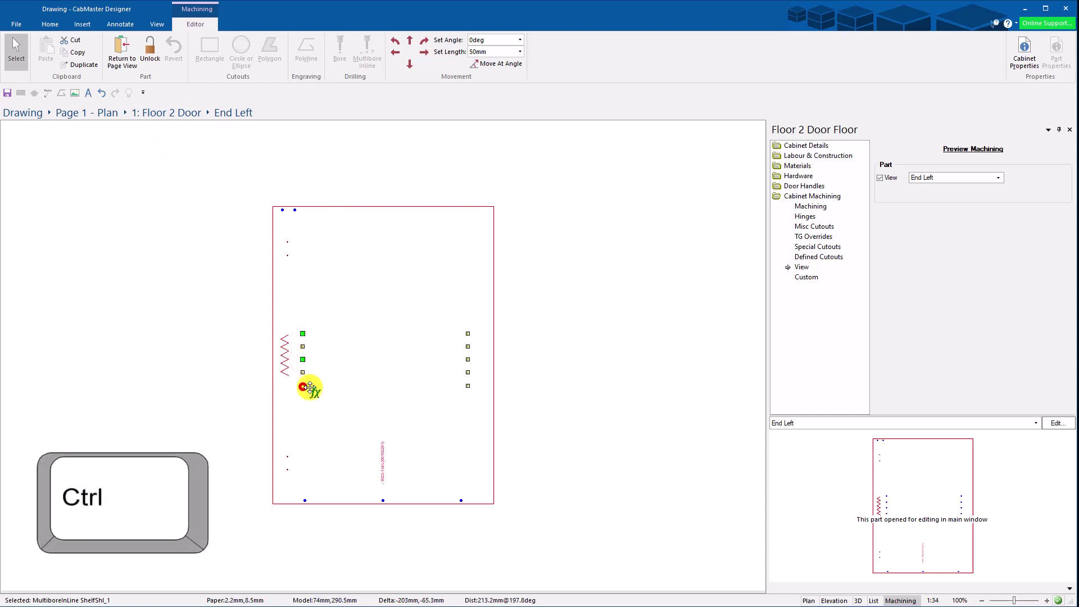
pyautogui.keyDown('ctrl'); pyautogui.click(303, 386); pyautogui.keyUp('ctrl')
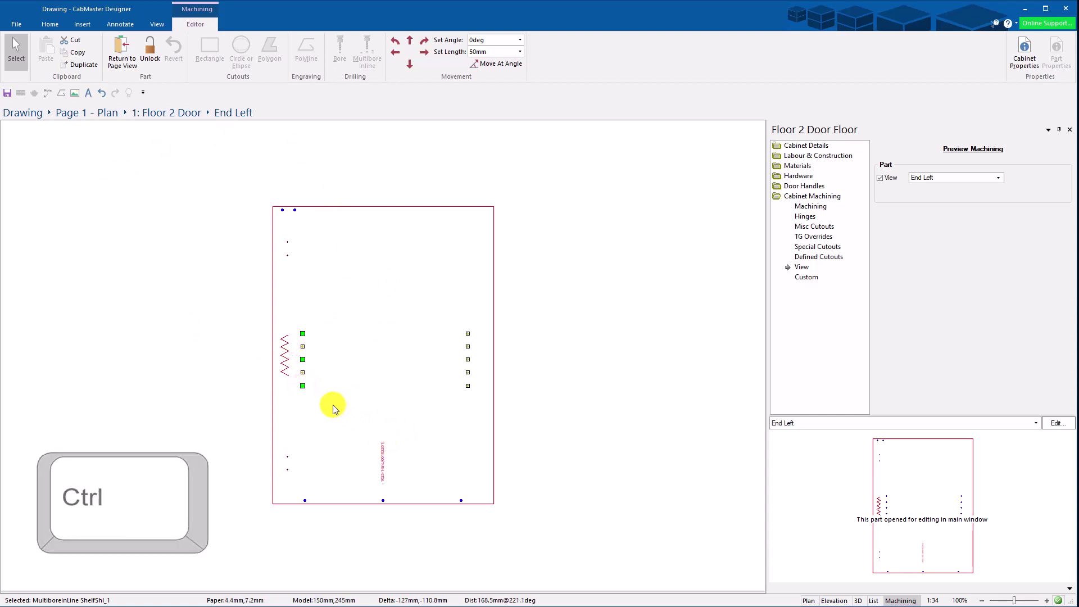
pyautogui.click(426, 55)
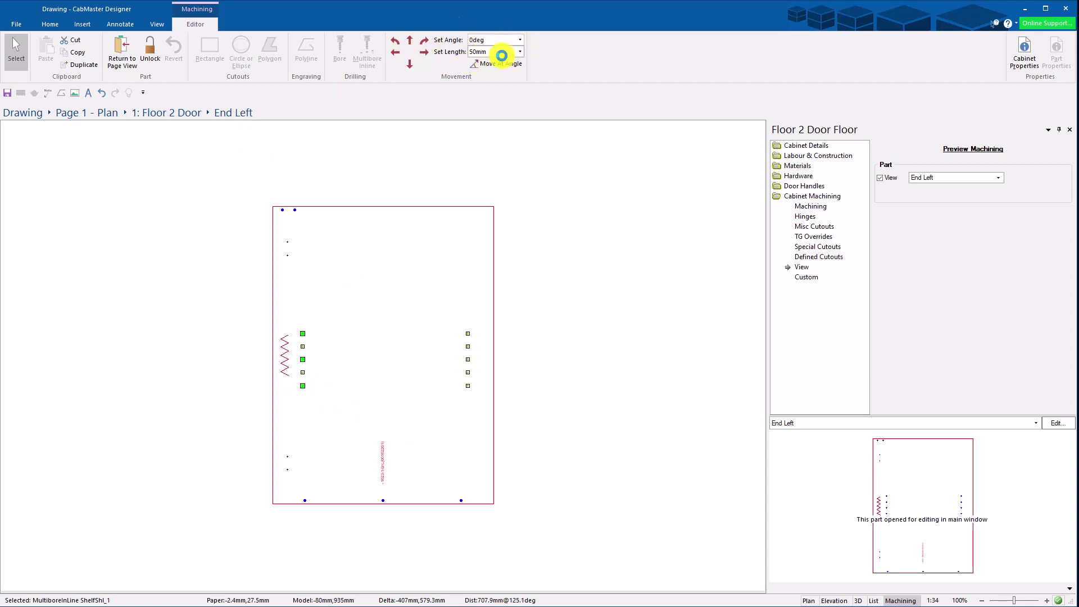
# Draw a roughly 195 by 200 rectangle cutout near the panel's top right and move it slightly lower.
pyautogui.click(401, 267)
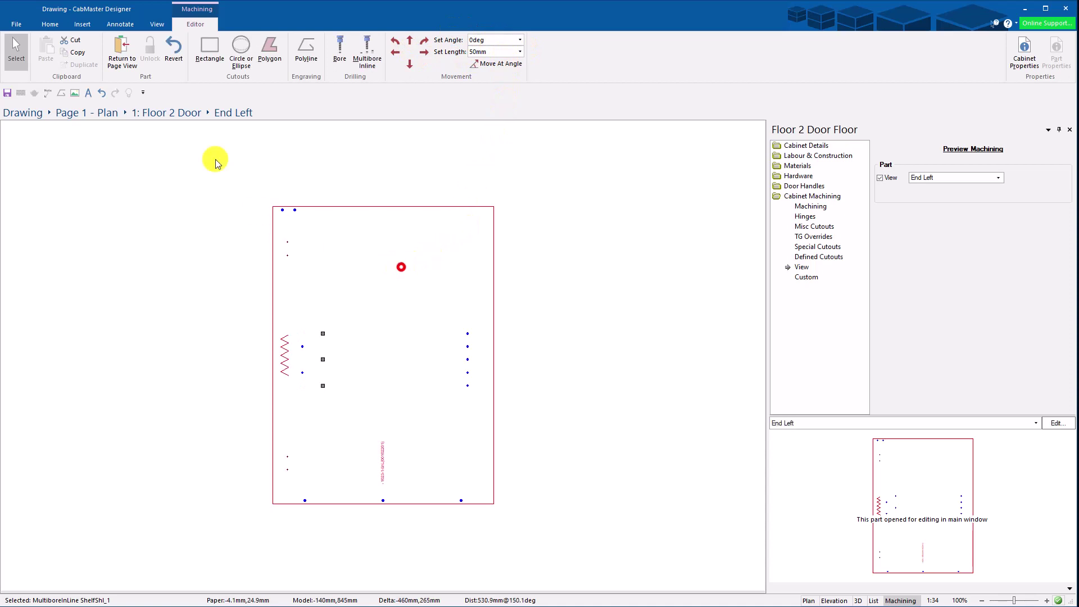
pyautogui.click(209, 52)
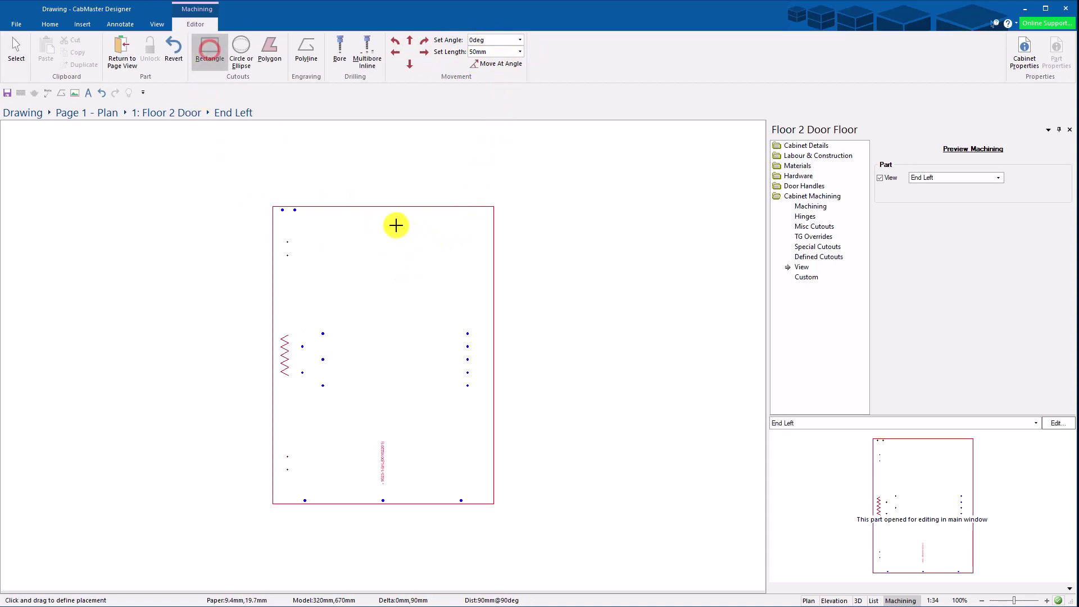
pyautogui.click(388, 218)
pyautogui.click(465, 287)
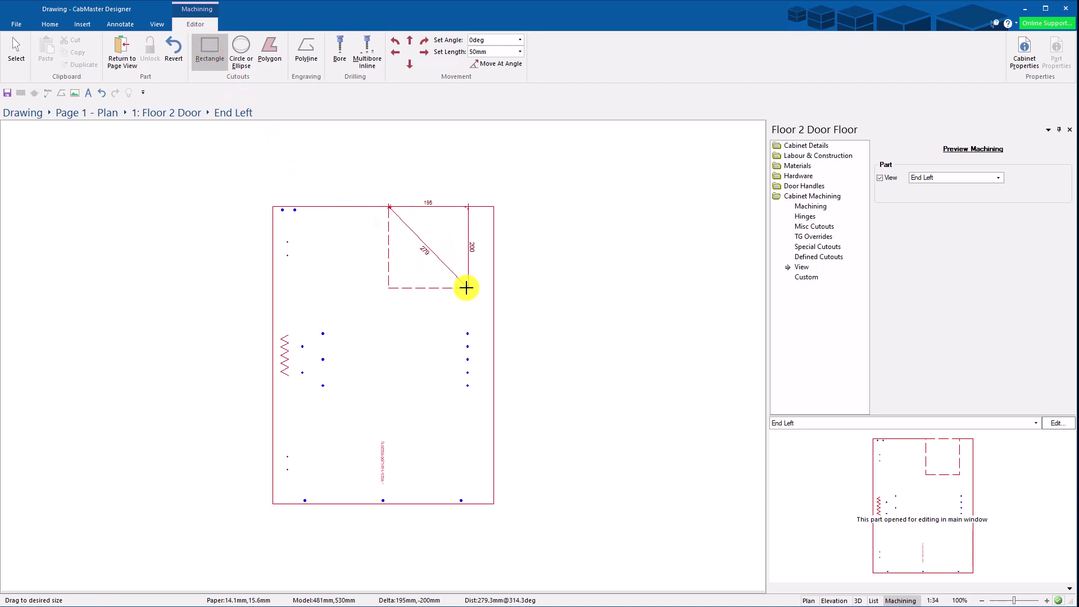
pyautogui.click(17, 52)
pyautogui.click(466, 239)
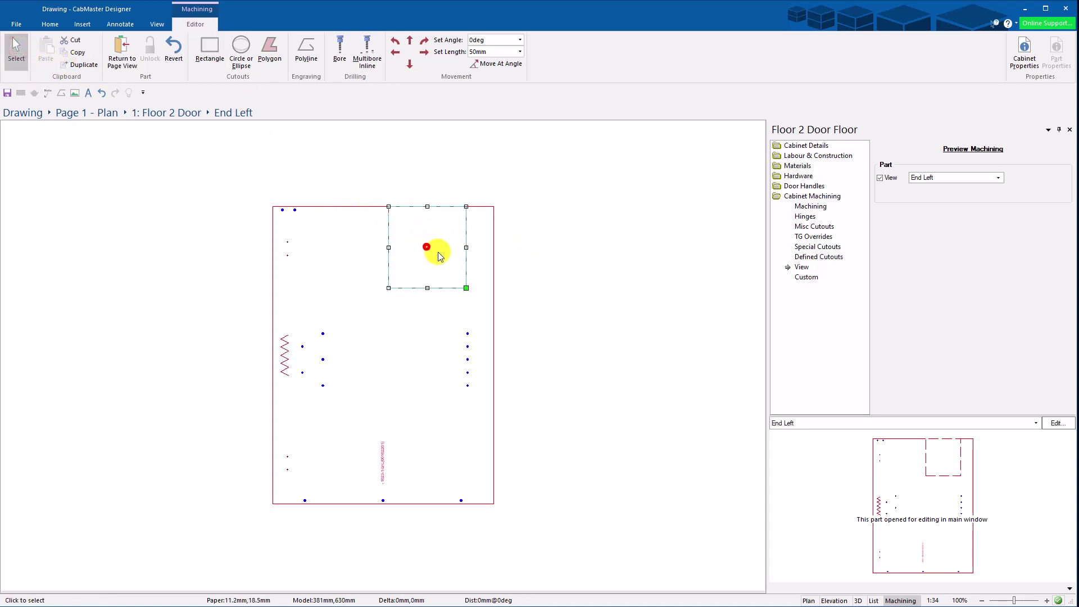
pyautogui.moveTo(440, 255); pyautogui.dragTo(432, 269)
pyautogui.click(456, 162)
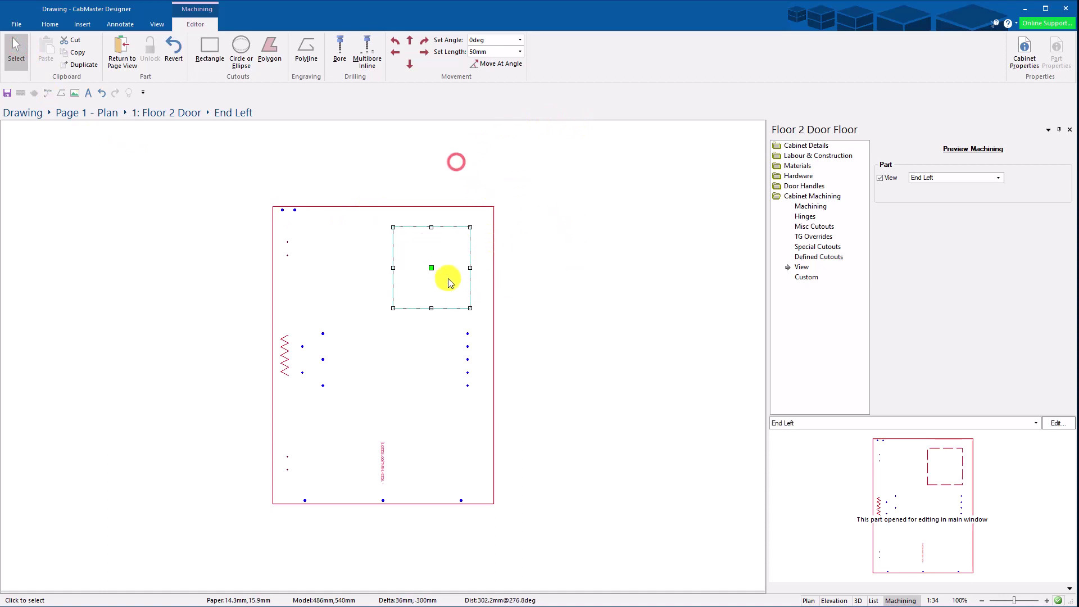
pyautogui.click(324, 178)
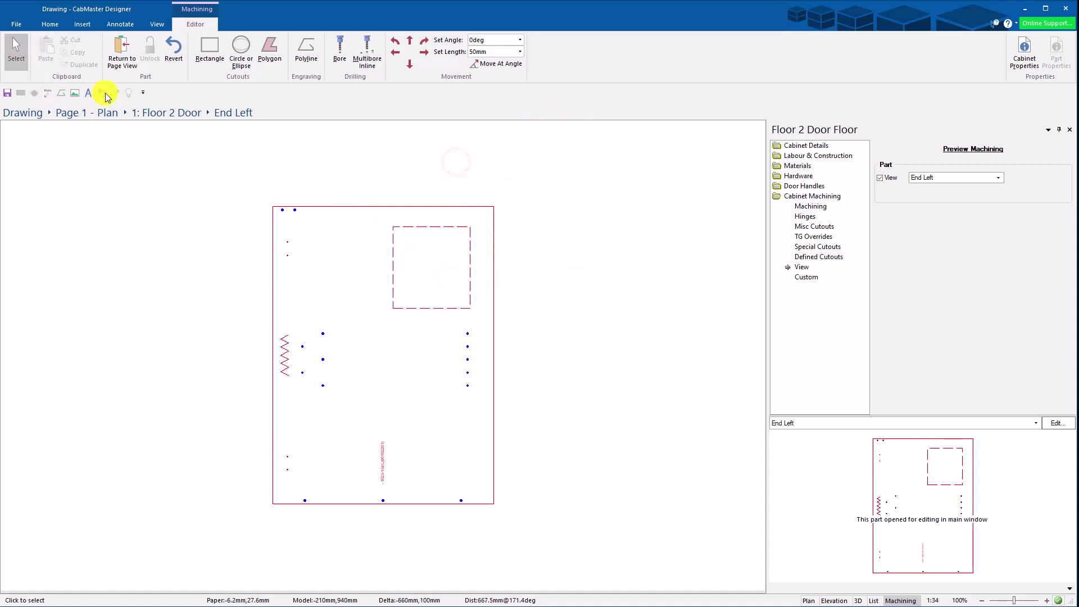
pyautogui.click(208, 238)
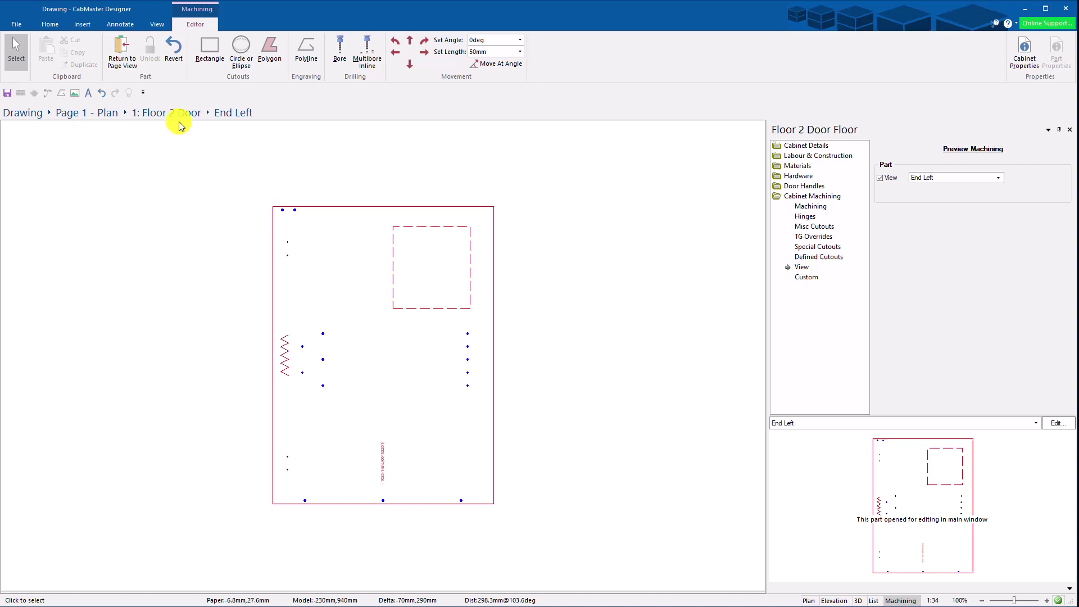
# Set the rectangle cutout's position to Y 500 mm and X 300 mm.
pyautogui.click(431, 267)
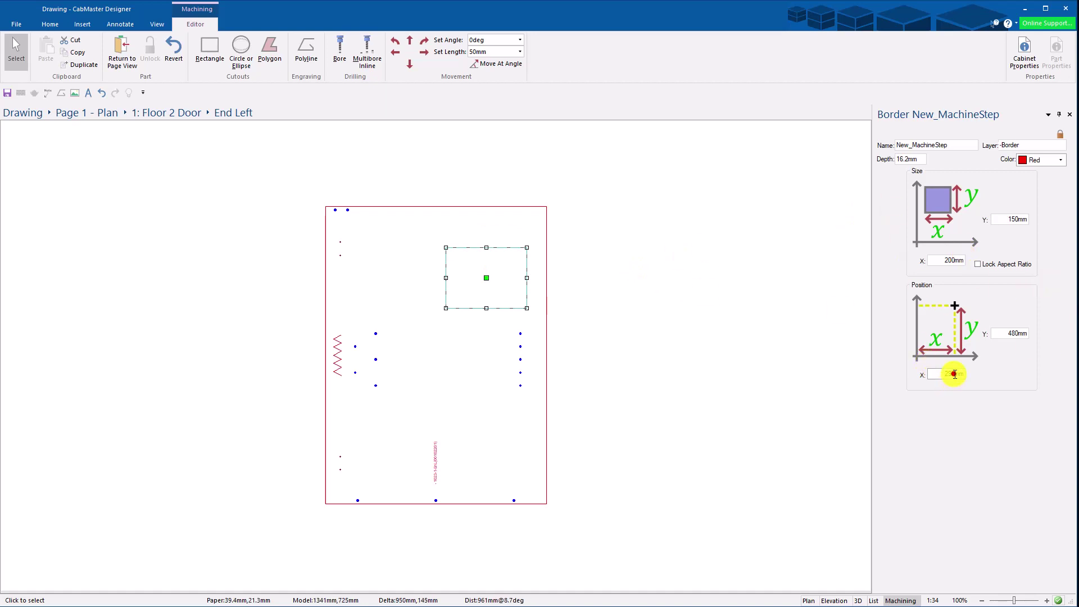
pyautogui.click(954, 374)
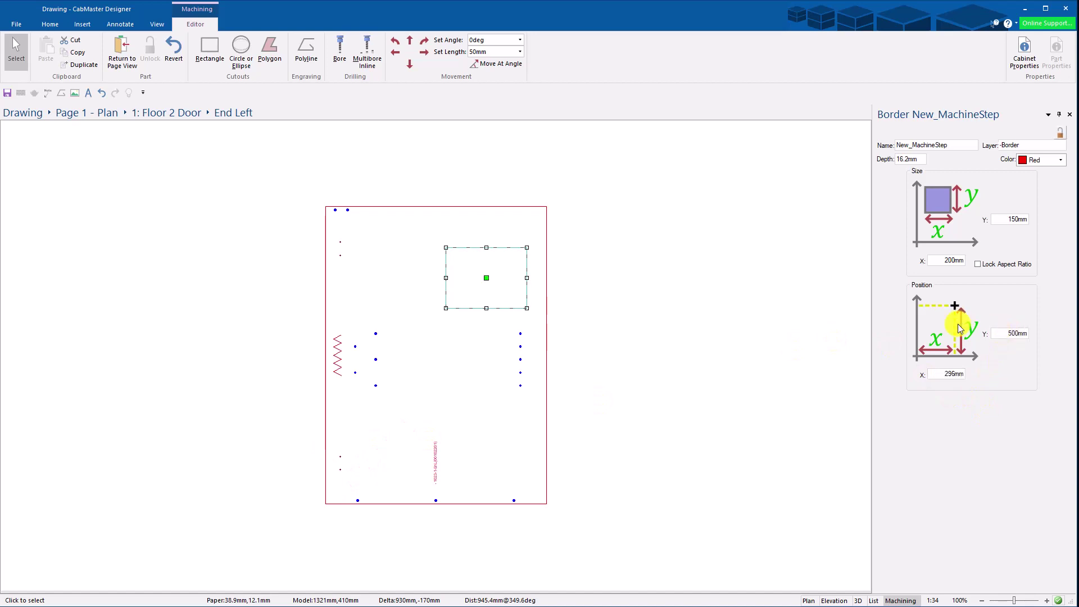
pyautogui.click(951, 375)
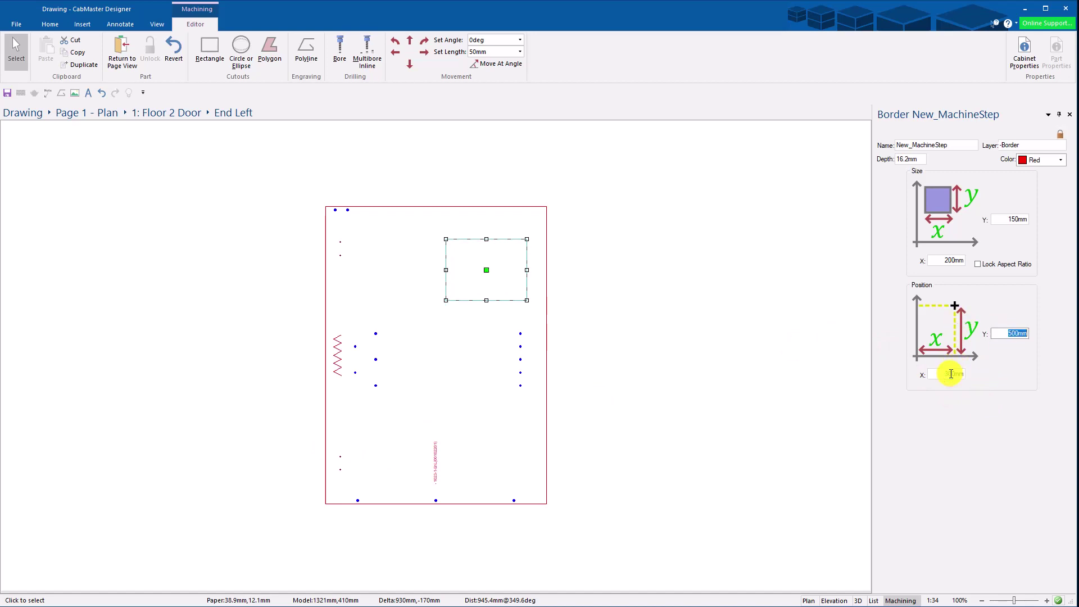
pyautogui.press('Return')
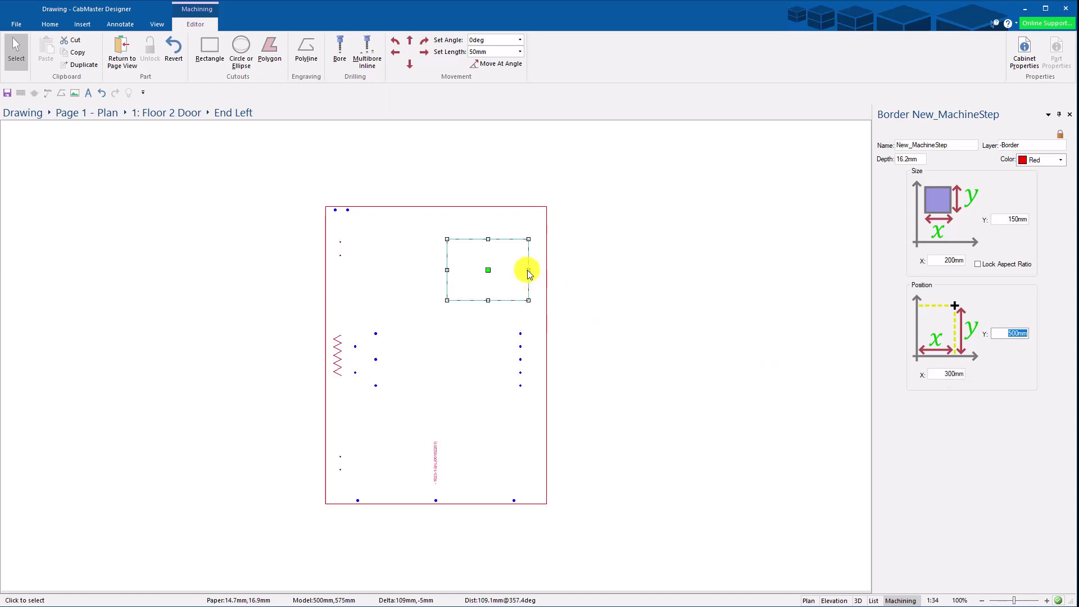
# Narrow the cutout to a 150 mm square and place it at X 200 mm, Y 490 mm.
pyautogui.moveTo(528, 271)
pyautogui.mouseDown()
pyautogui.moveTo(426, 267)
pyautogui.moveTo(436, 352)
pyautogui.moveTo(440, 281)
pyautogui.mouseUp()
pyautogui.click(477, 218)
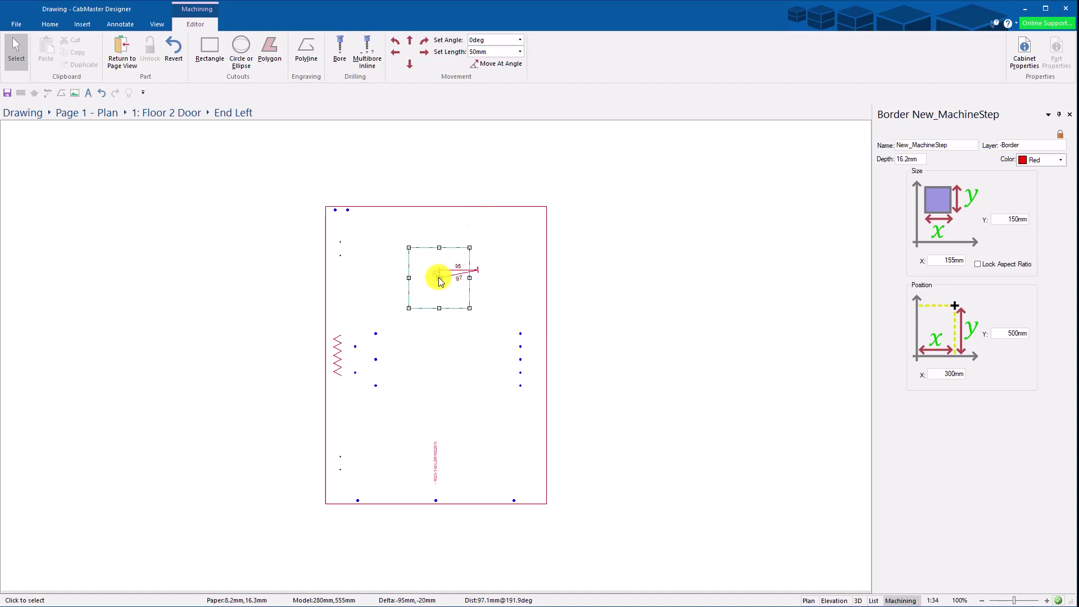
pyautogui.click(491, 268)
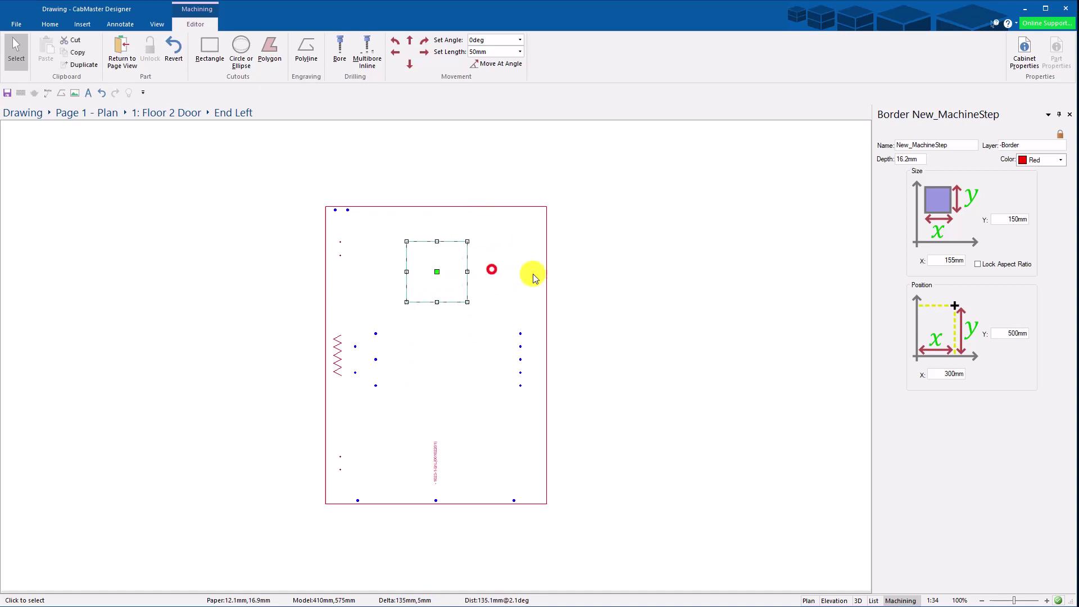
# Draw a 144 × 195 mm ellipse cutout at X 400, Y 480, right of the square.
pyautogui.click(242, 49)
pyautogui.click(488, 229)
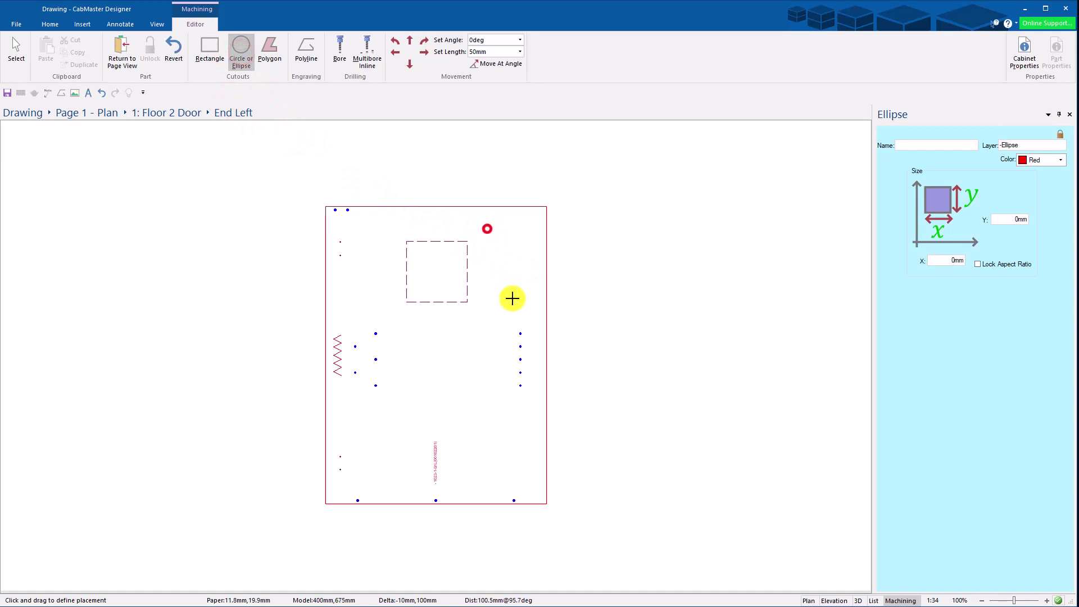
pyautogui.click(521, 309)
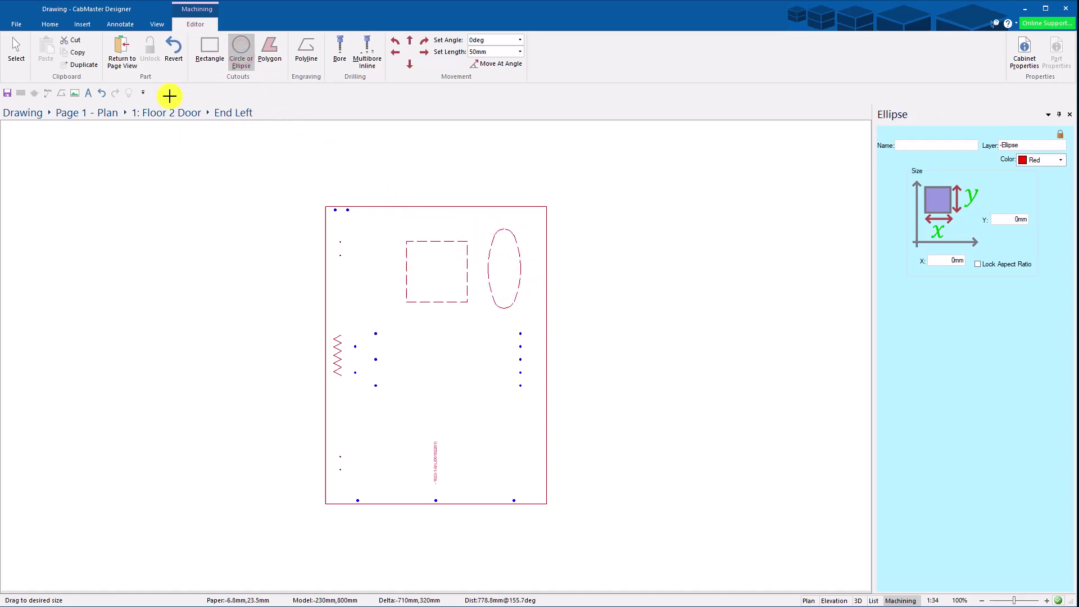
pyautogui.click(14, 49)
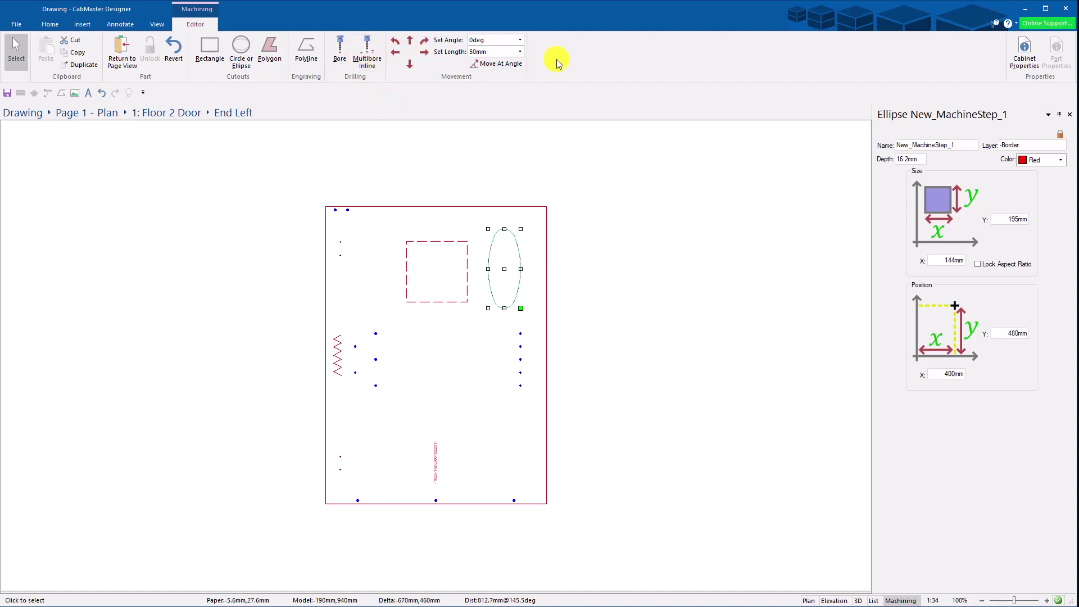
# Apply Chamfer Corner to the top-right corner with a 100 mm chamfer length.
pyautogui.rightClick(546, 207)
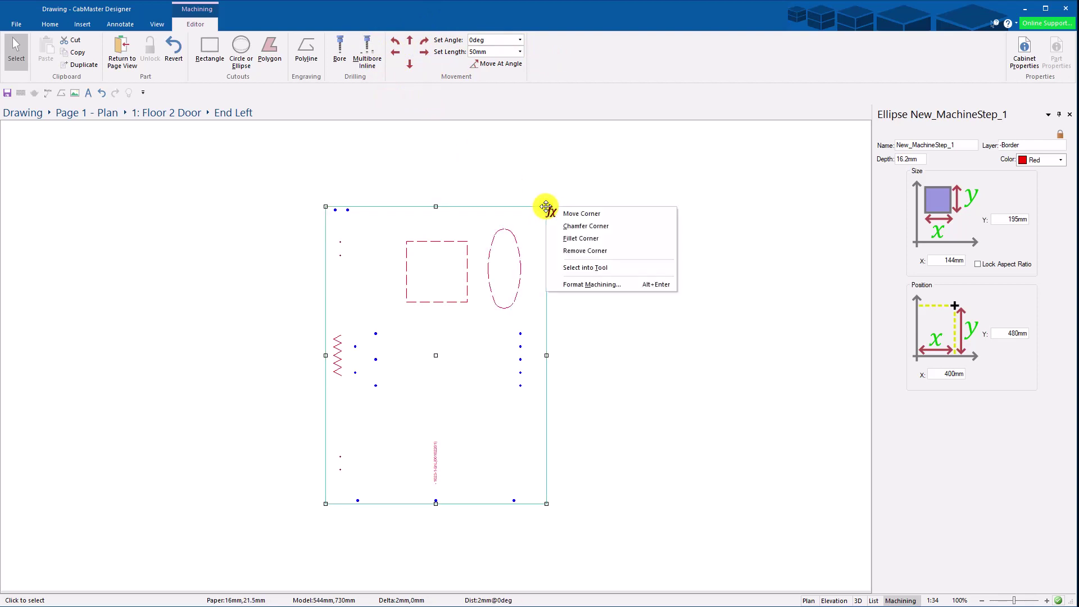
pyautogui.click(576, 227)
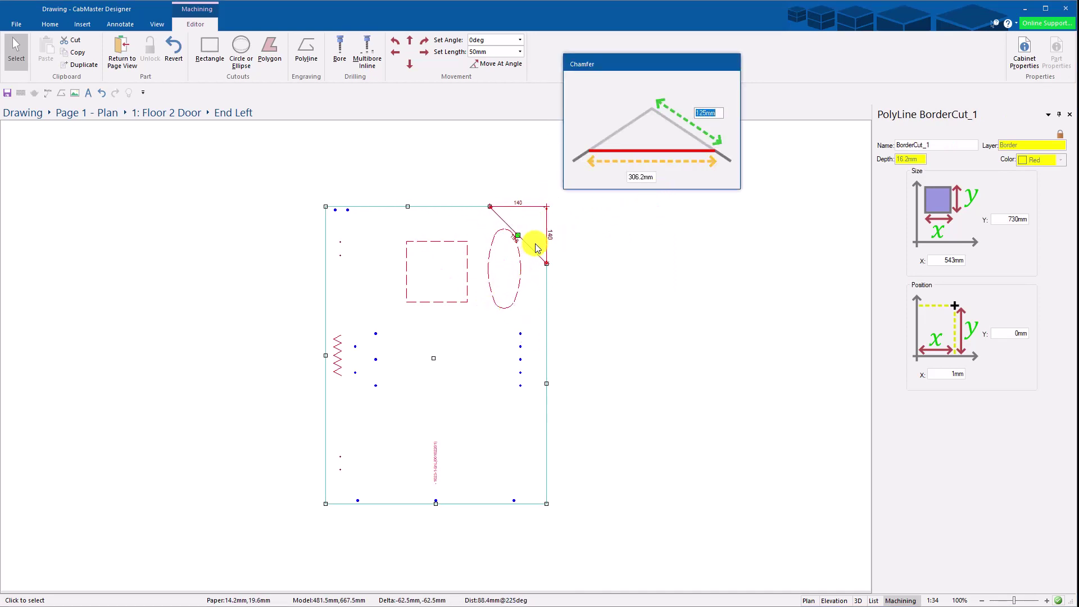
pyautogui.click(642, 177)
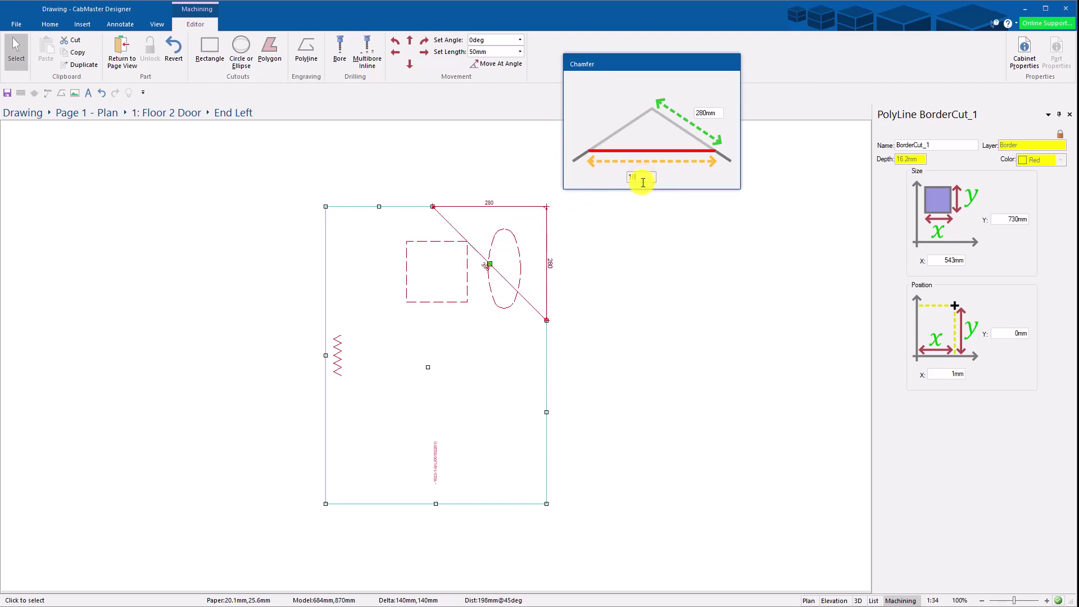
pyautogui.write('100')
pyautogui.press('Tab')
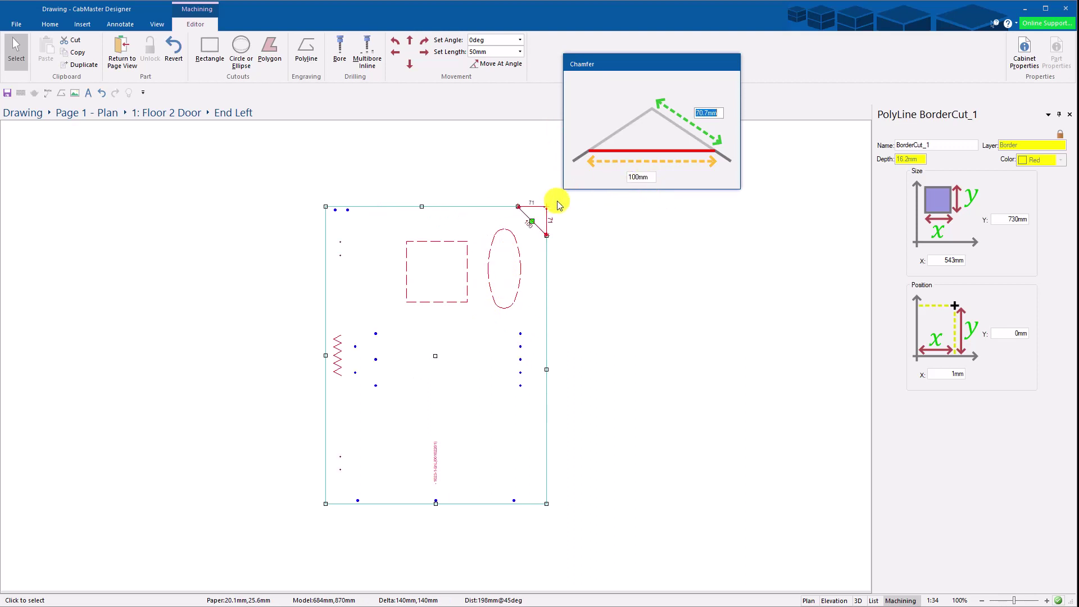
pyautogui.click(644, 268)
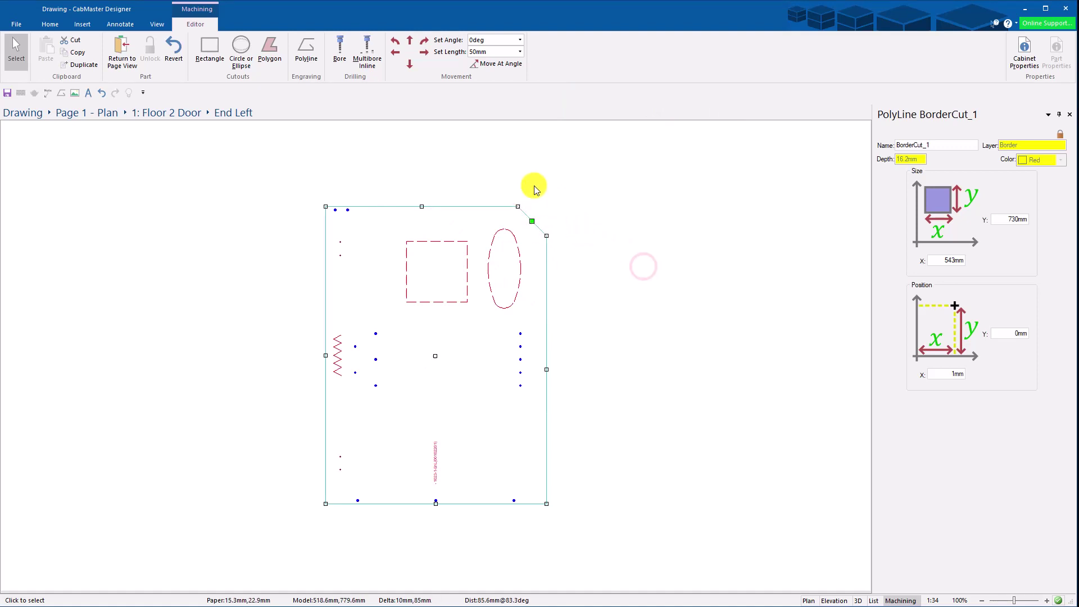
# Apply Fillet Corner to the bottom-right corner with a 150 mm radius.
pyautogui.rightClick(546, 504)
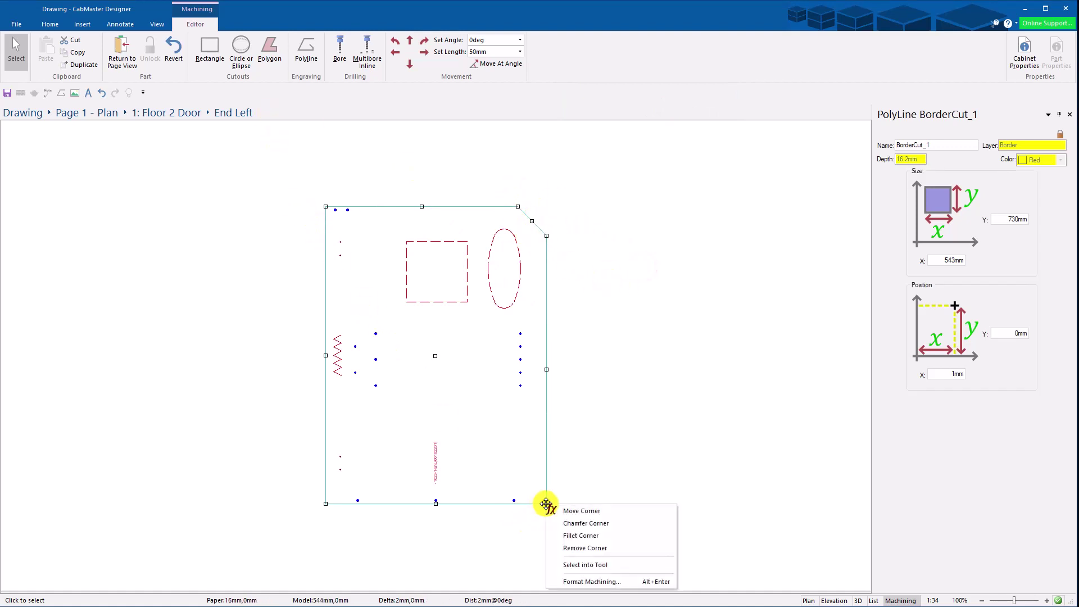
pyautogui.click(577, 537)
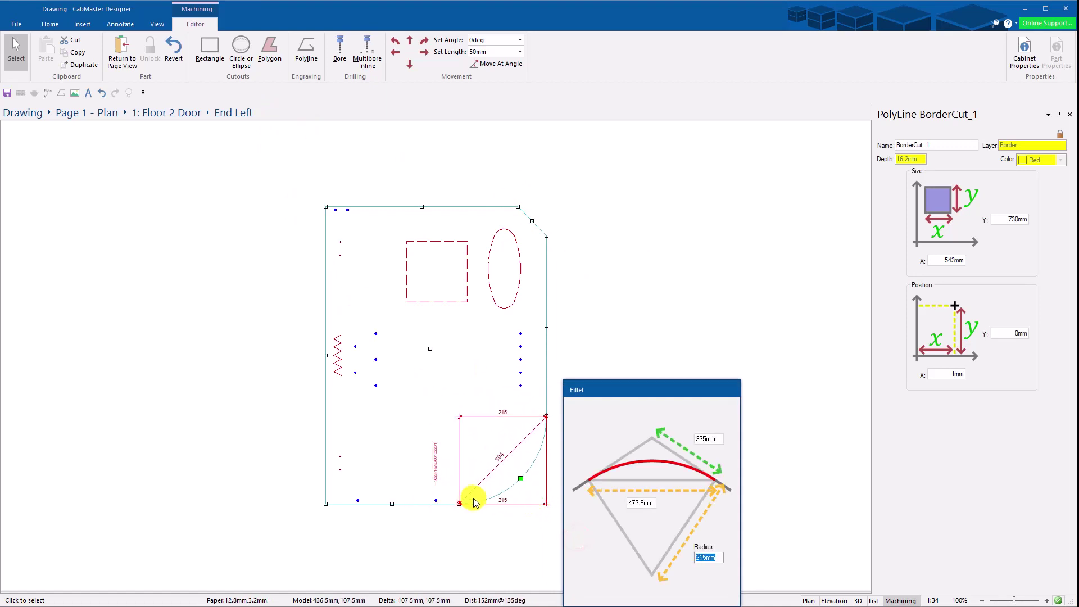
pyautogui.click(713, 558)
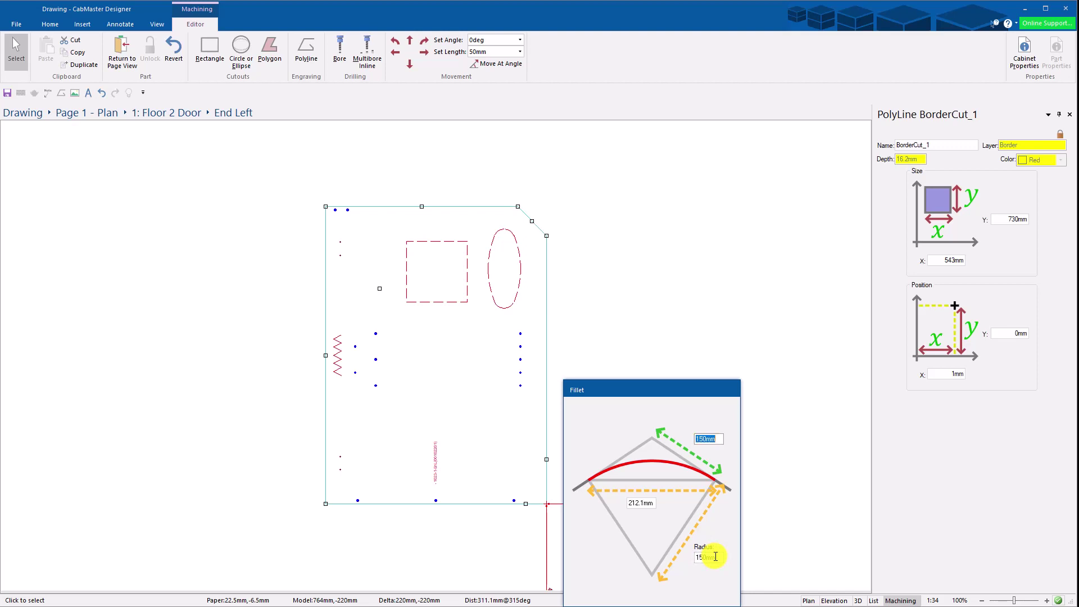
pyautogui.press('Return')
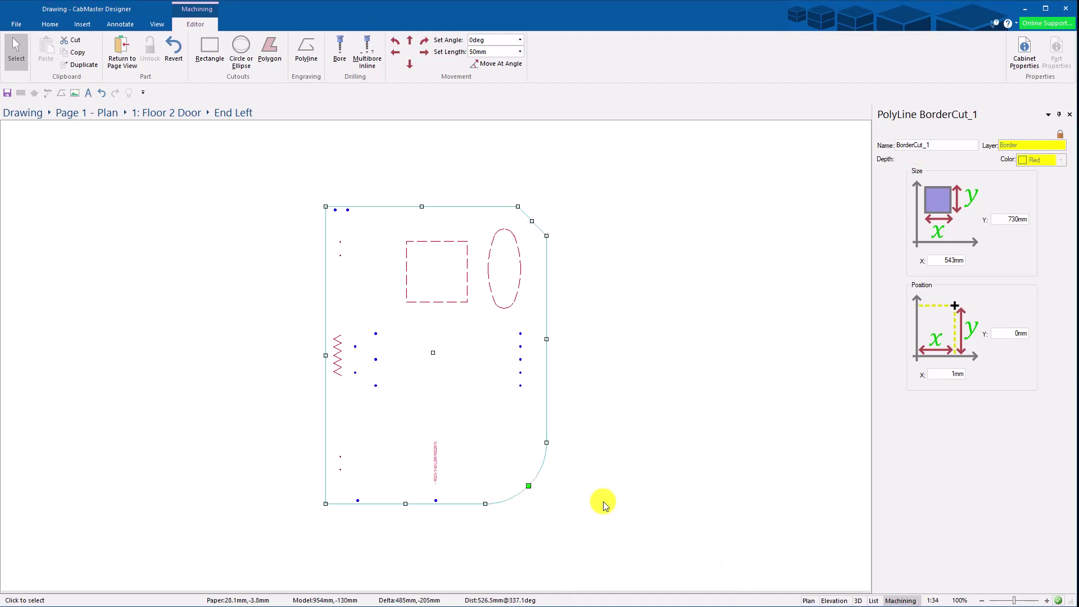
pyautogui.click(599, 490)
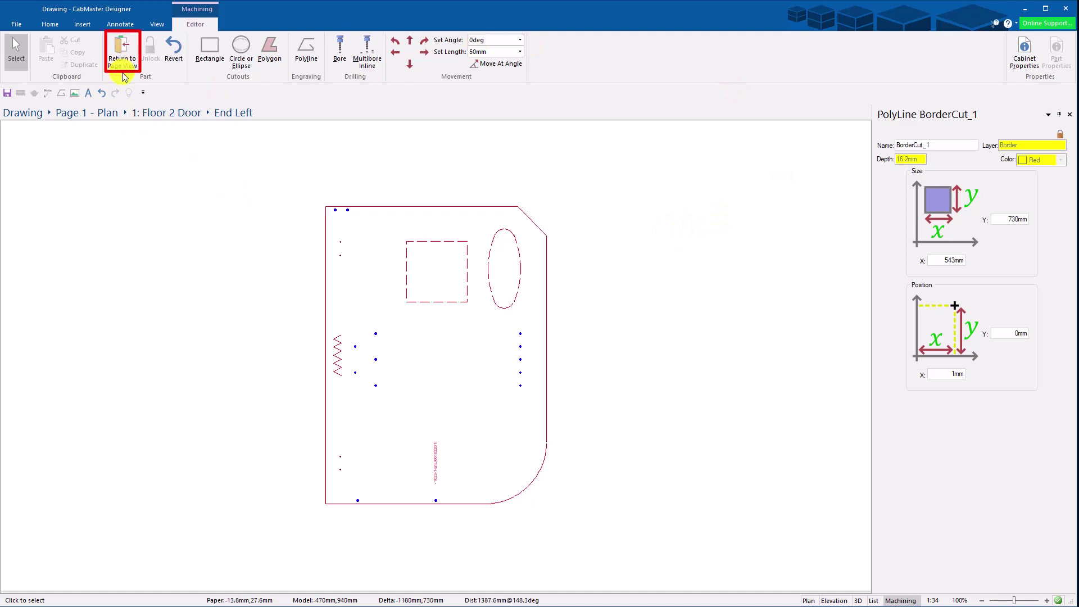
# Return to page view, lower the cabinet dialog, and untick Part View for the 3D preview.
pyautogui.click(123, 49)
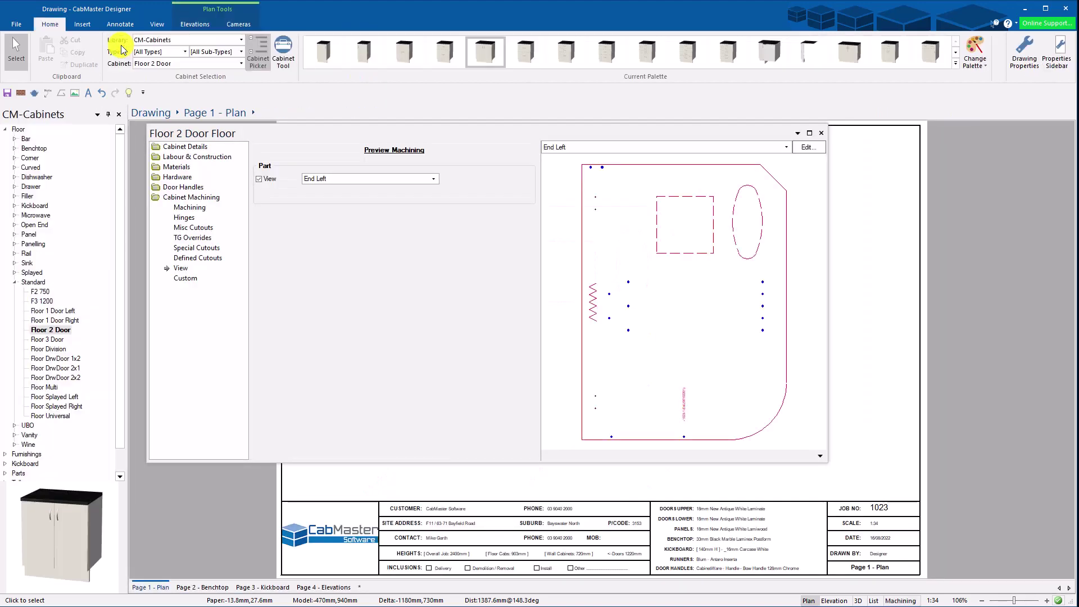
pyautogui.moveTo(471, 130)
pyautogui.mouseDown()
pyautogui.moveTo(460, 381)
pyautogui.moveTo(466, 157)
pyautogui.mouseUp()
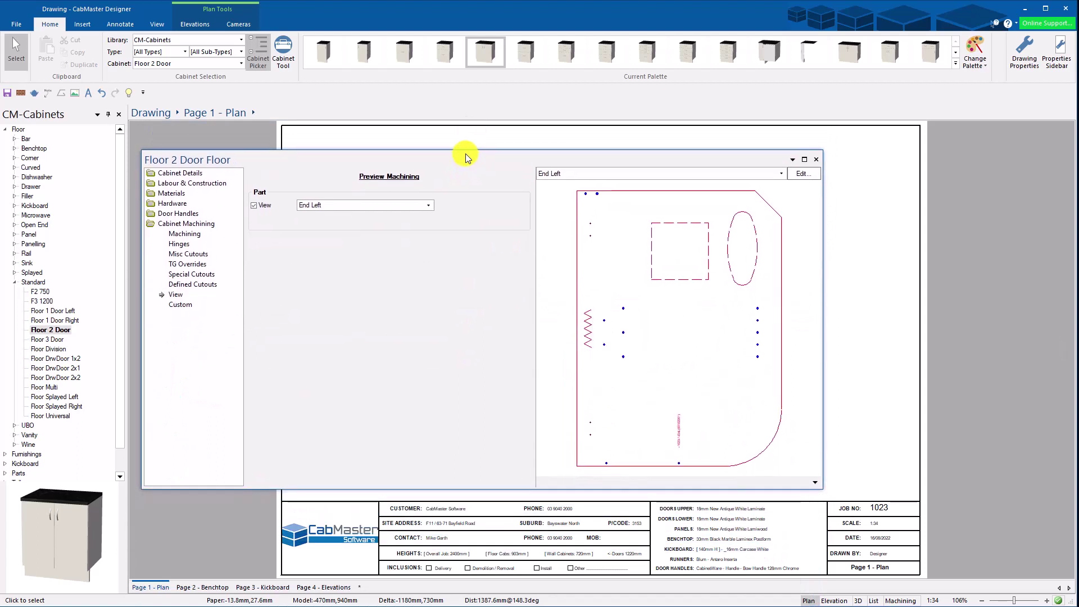
pyautogui.click(254, 205)
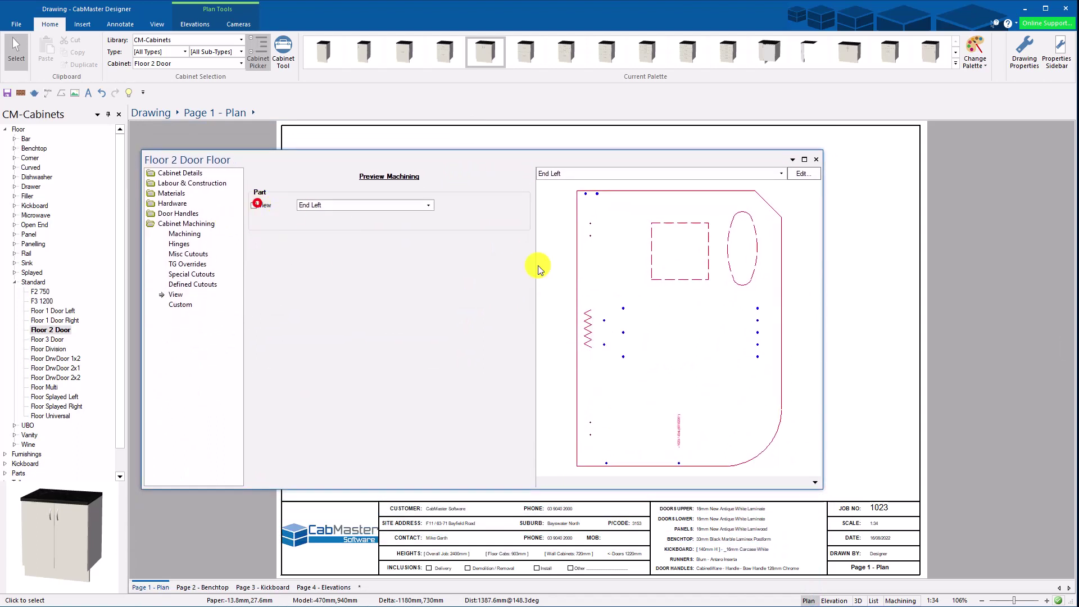